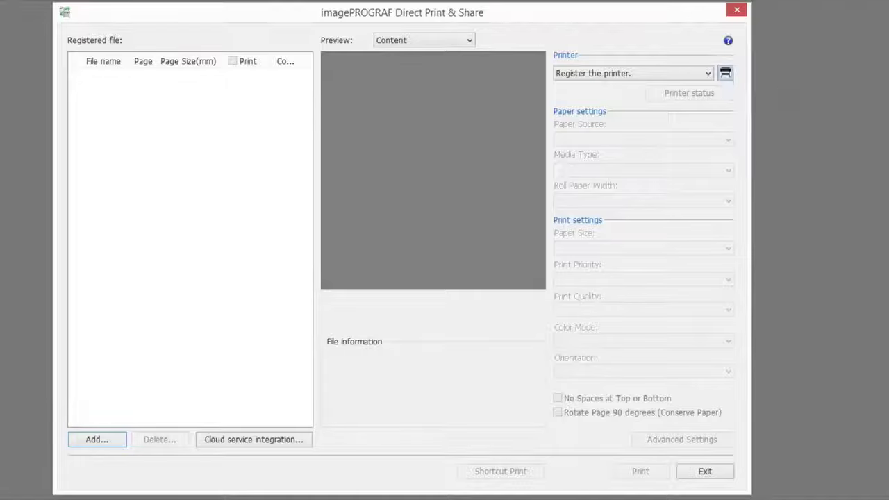
Step: Add Canon iPF785 from the installed printers list as the selected printer
click(724, 73)
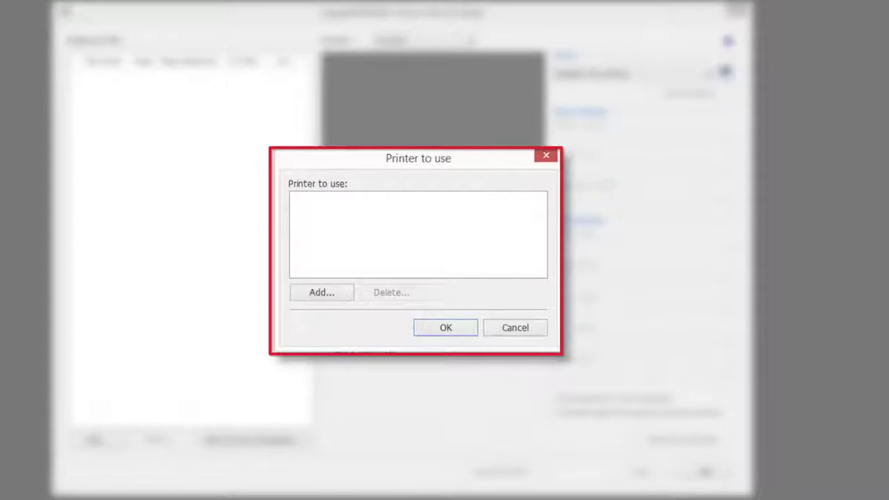
click(347, 293)
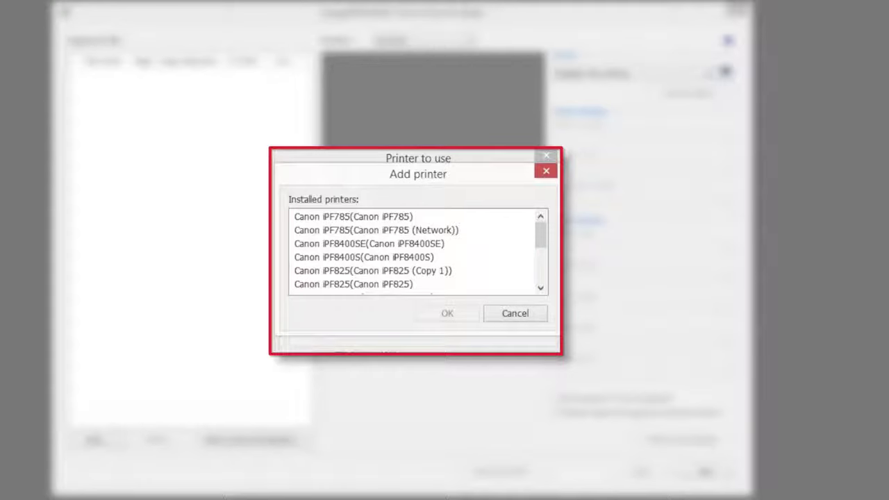
click(354, 216)
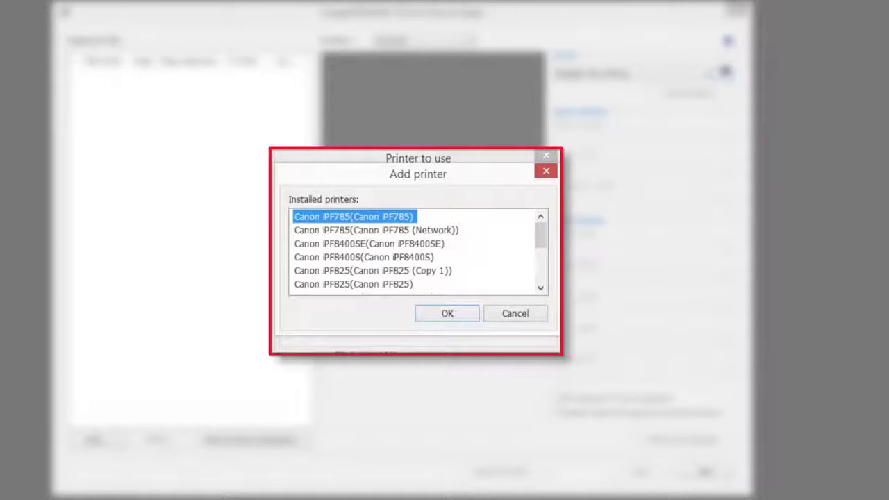
click(448, 313)
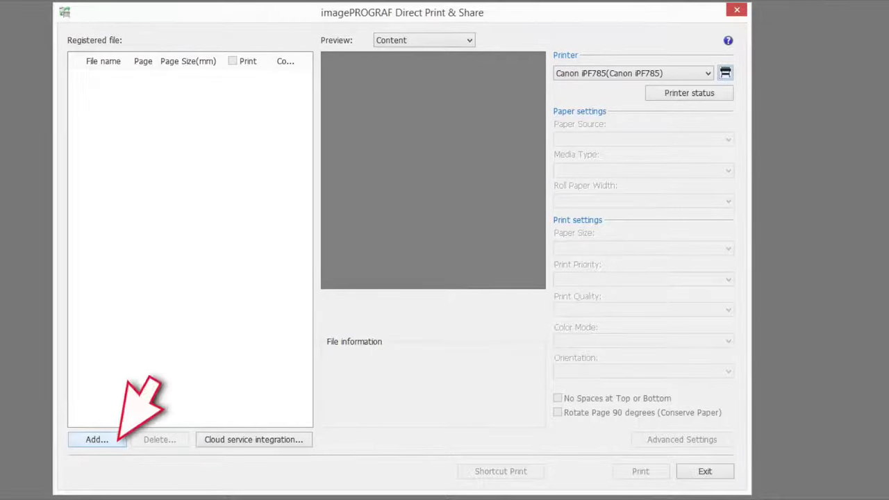
Step: Register Canon CAD_CIS_04 from Sample Files as a 1188 x 841 mm one-page file
click(98, 439)
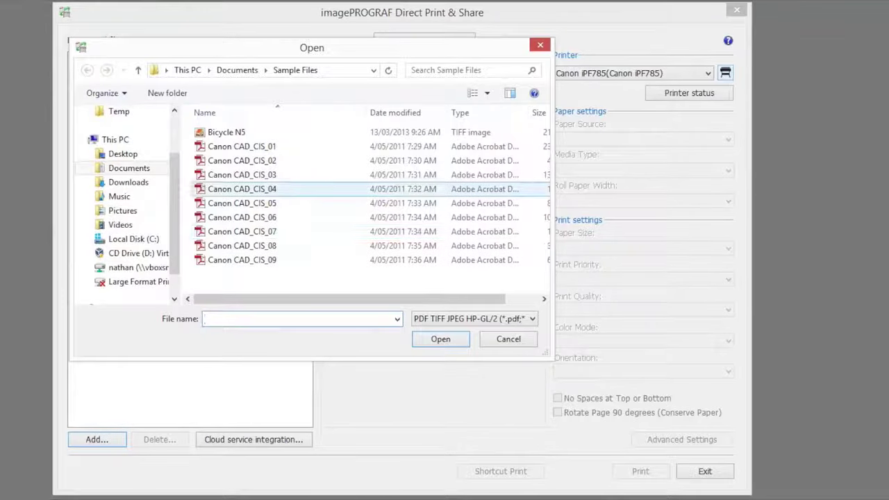
click(241, 189)
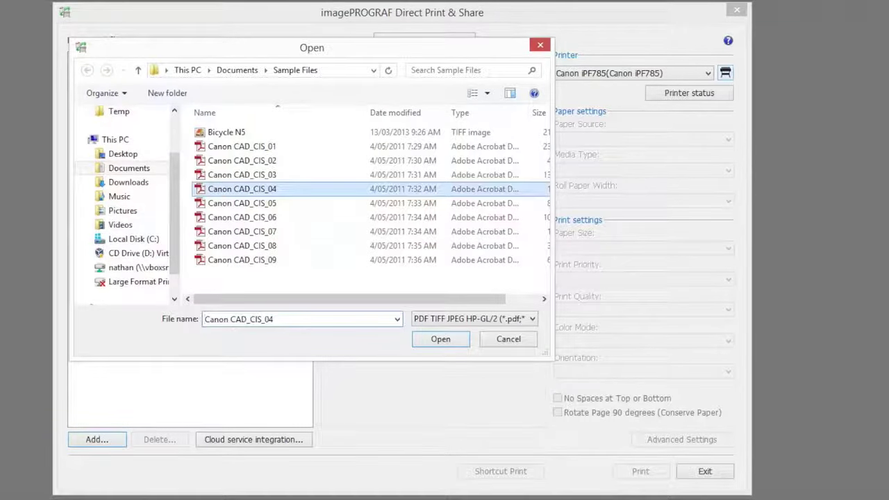
click(440, 339)
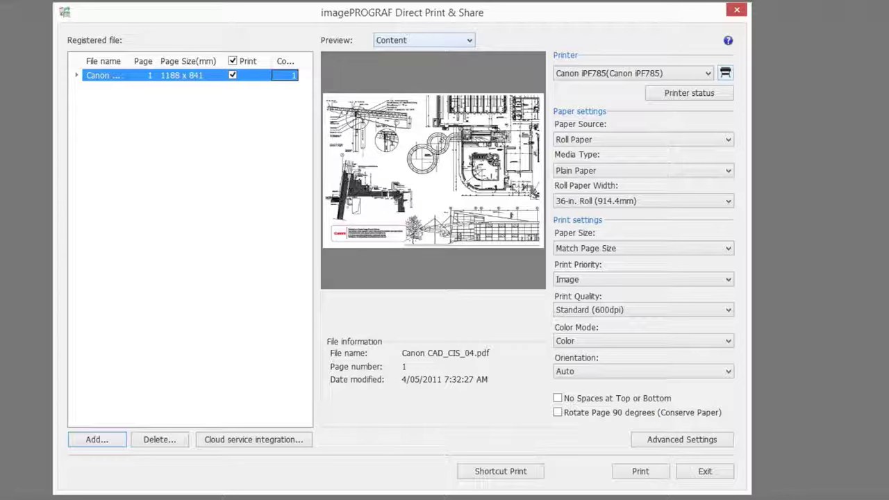
Step: Switch the preview to Layout and review the 36-inch roll printer properties
click(469, 39)
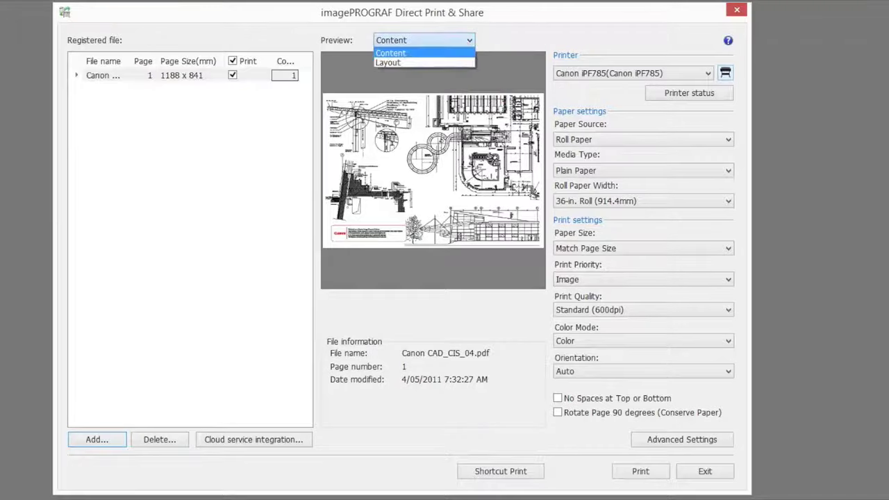
click(388, 62)
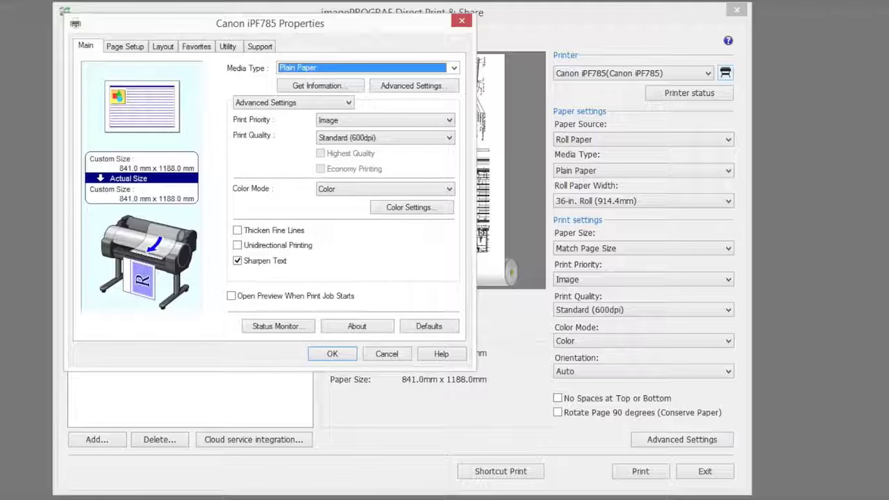
key(Return)
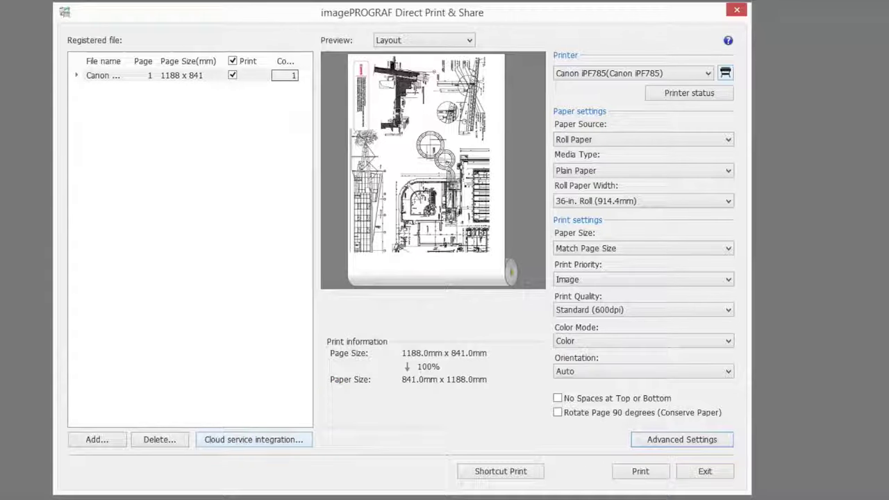
Step: Log out, then log back in to Google Drive with the offered account
click(253, 439)
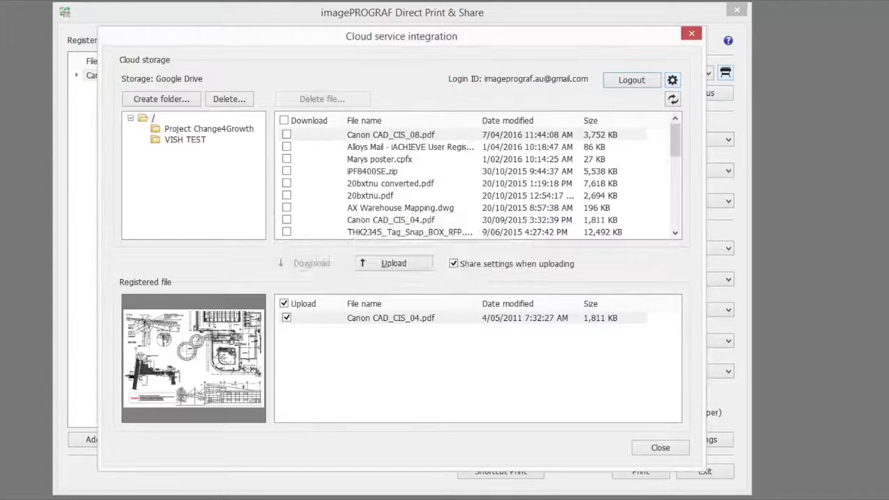
click(631, 80)
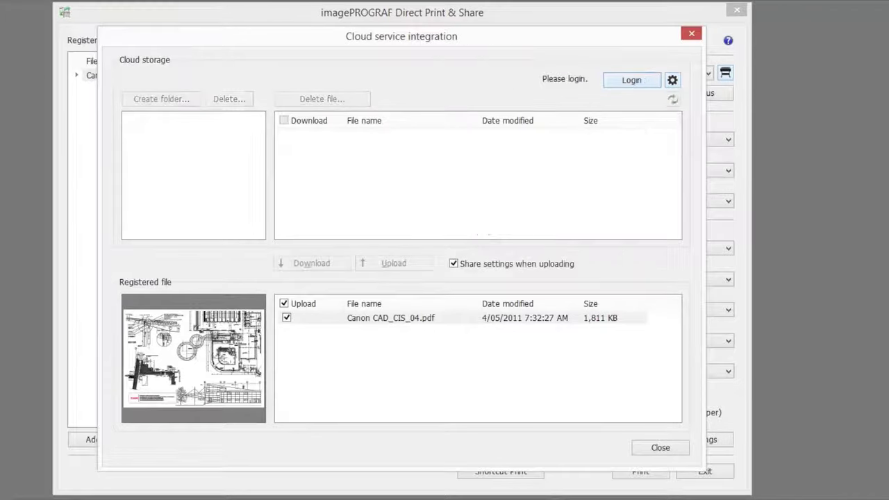
click(631, 80)
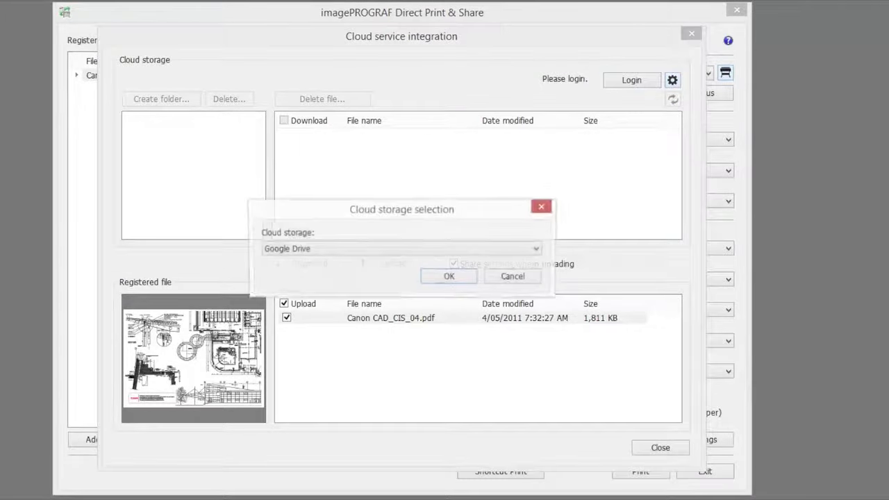
key(Return)
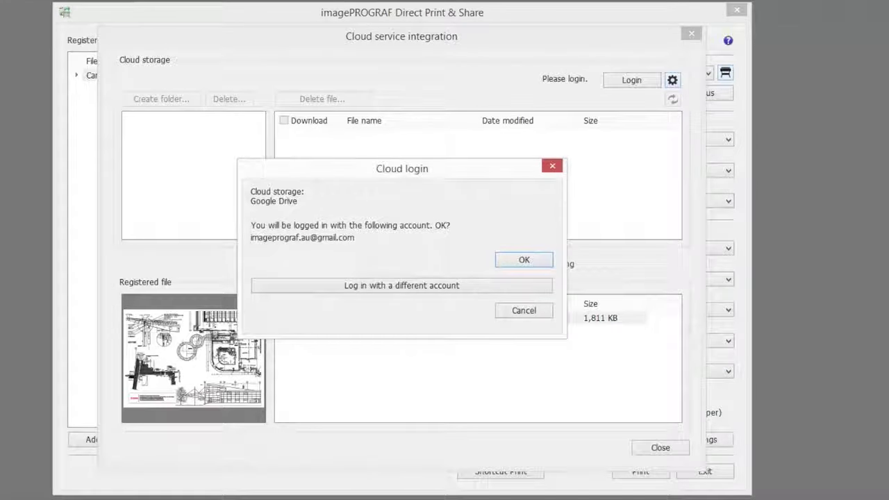
click(546, 259)
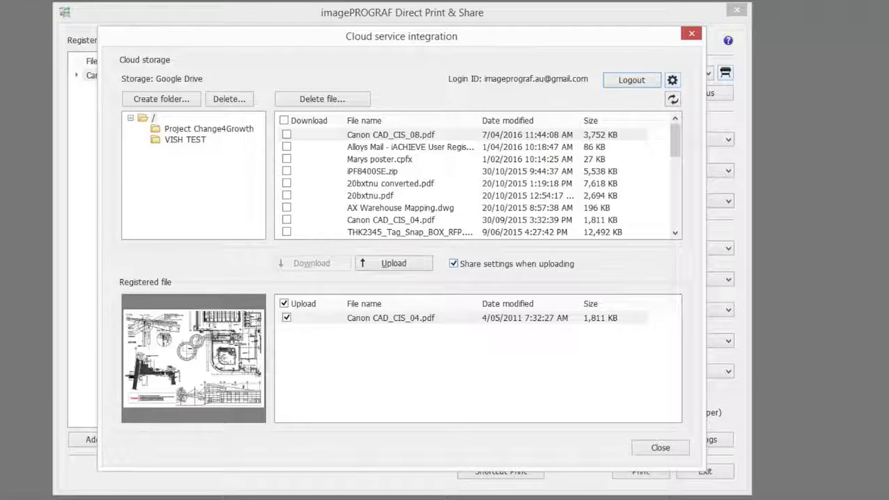
Step: Upload the ticked Canon CAD_CIS_04.pdf to Google Drive, sharing its settings
click(408, 263)
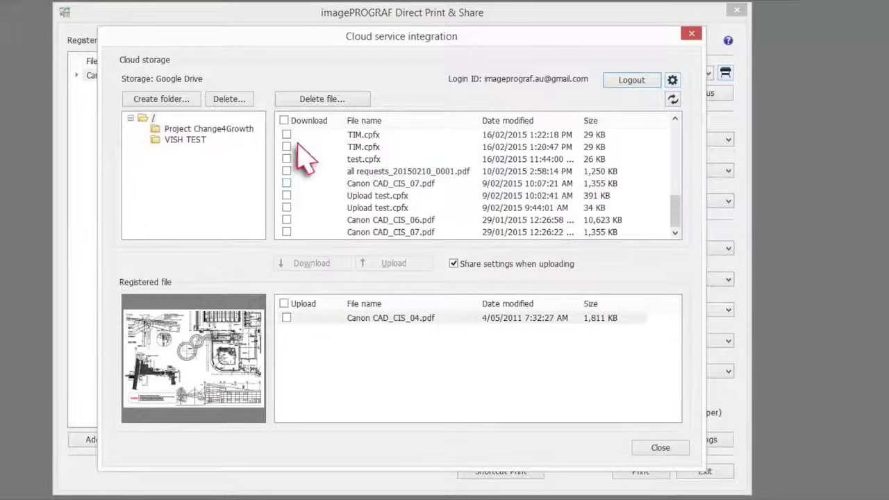
Step: Tick Canon CAD_CIS_07.pdf in the Google Drive list and download it
click(287, 184)
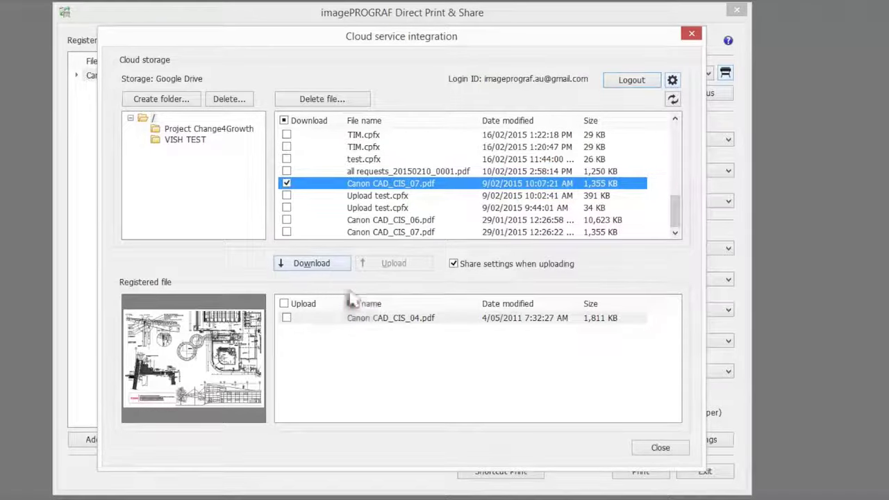
click(333, 263)
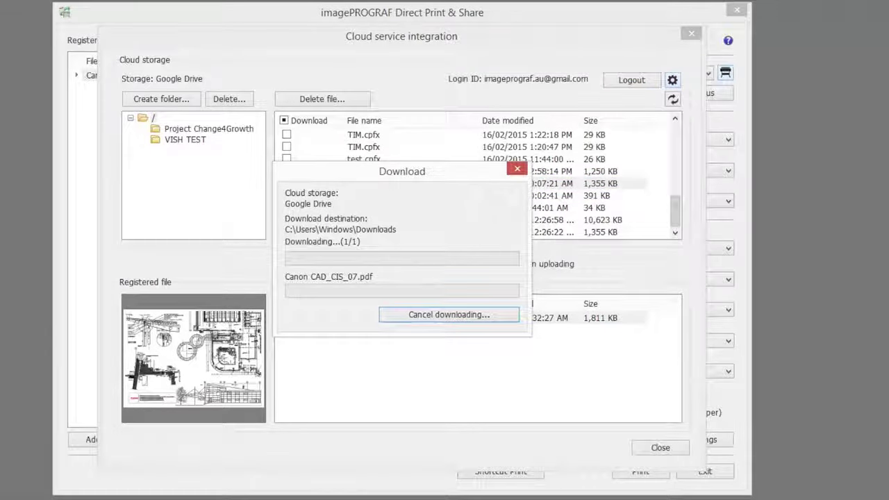